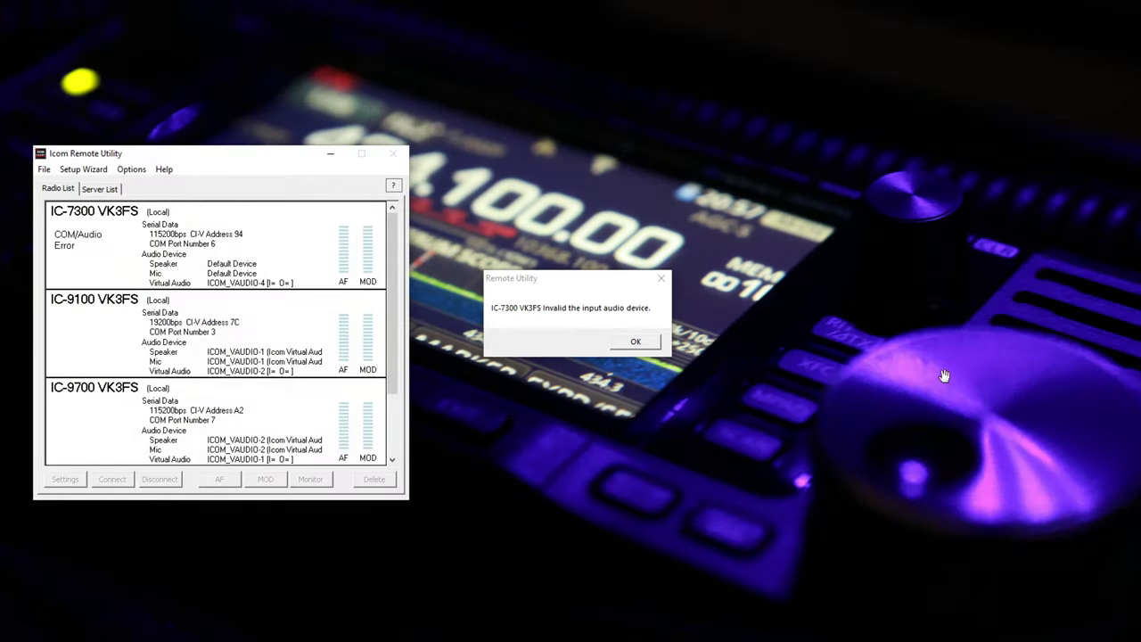
Dismiss the invalid input audio device warning and select the connected IC-705 in the Radio List
{"action": "left_click", "coordinate": [639, 343]}
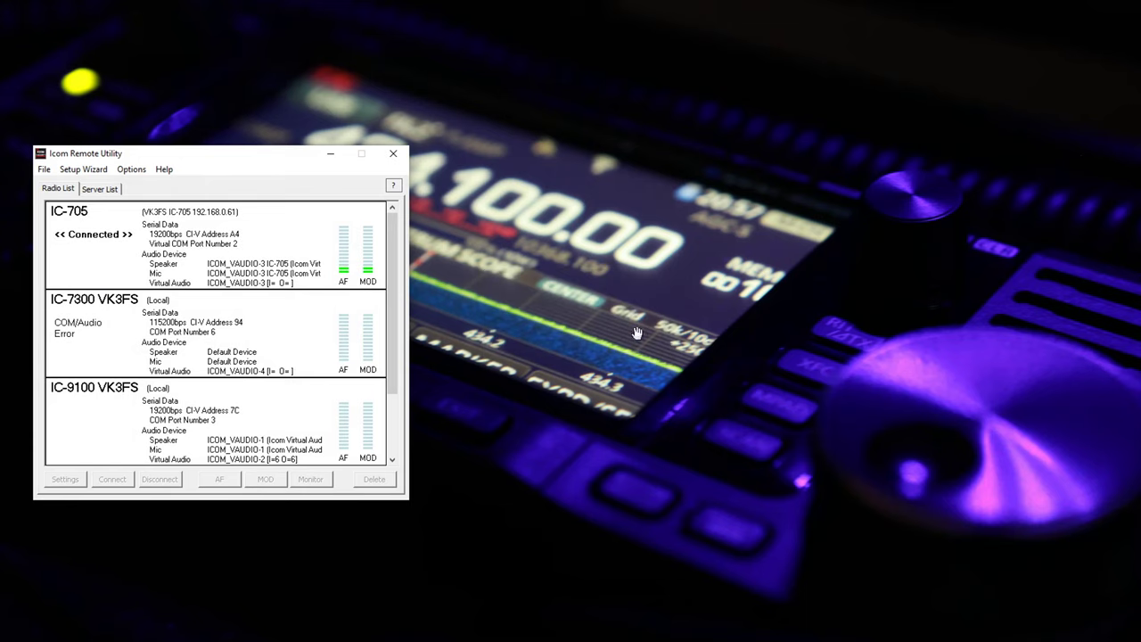
{"action": "left_click", "coordinate": [178, 251]}
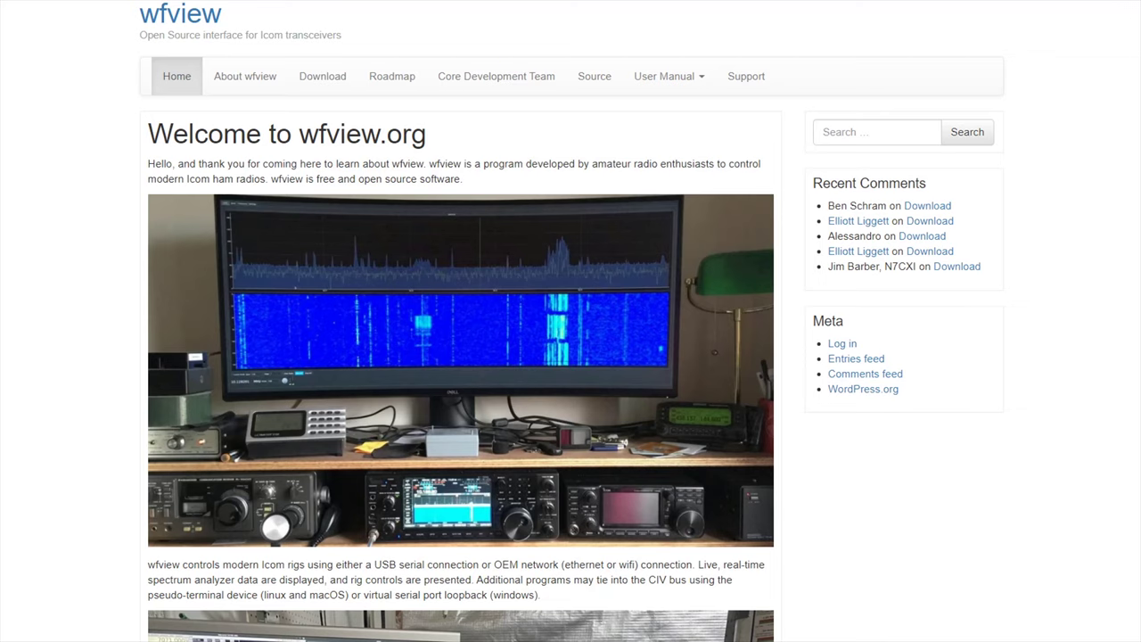
Scroll down the wfview.org homepage toward the virtual audio cable information
{"action": "scroll", "coordinate": [570, 357], "scroll_direction": "down", "scroll_amount": 3}
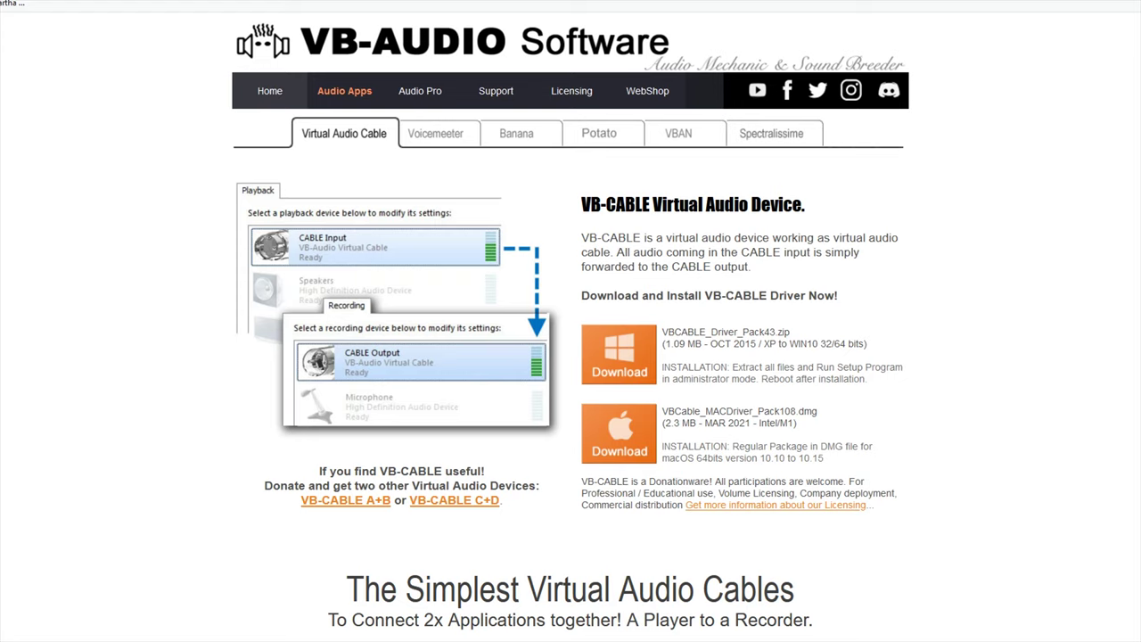
Download the Windows VB-CABLE driver pack, then find CABLE Output among the Sound recording devices
{"action": "left_click", "coordinate": [622, 374]}
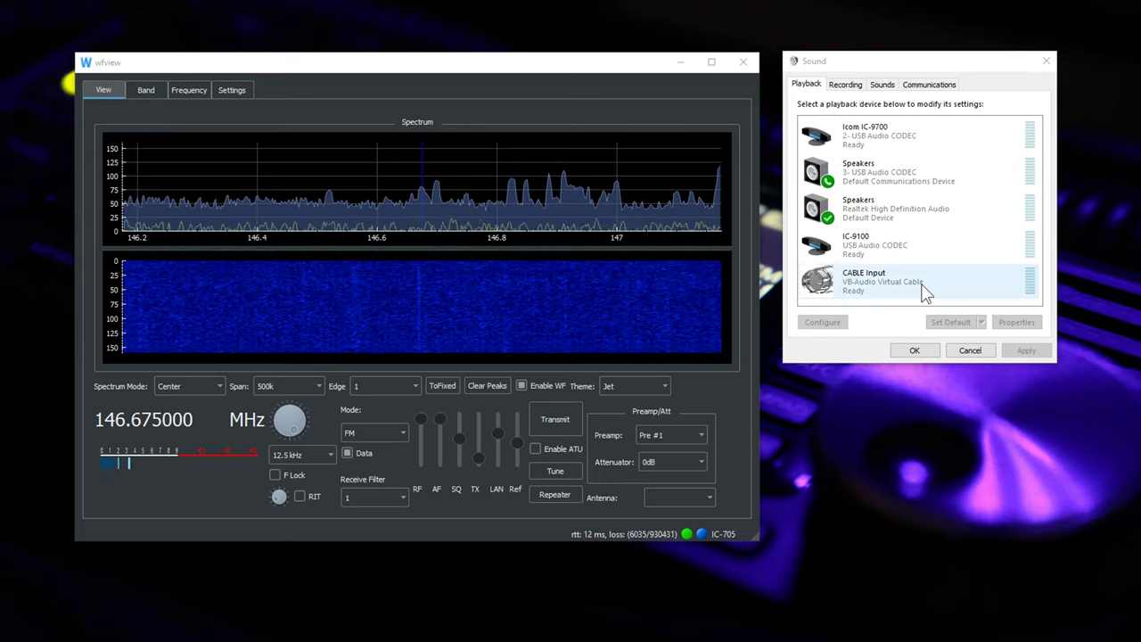
{"action": "left_click", "coordinate": [851, 85]}
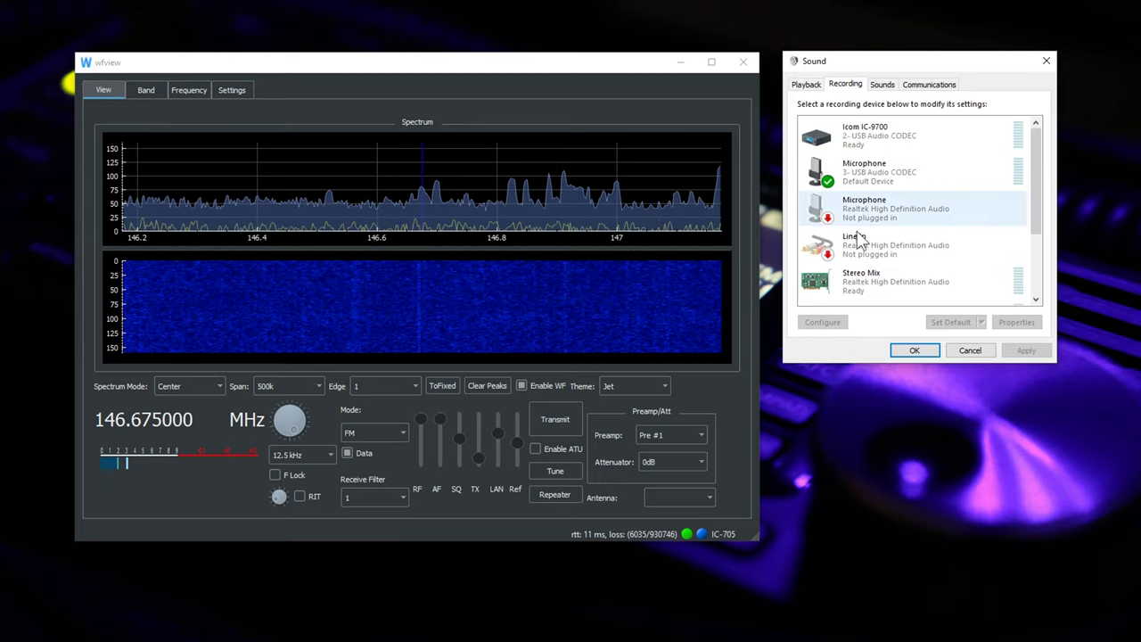
{"action": "scroll", "coordinate": [872, 259], "scroll_direction": "down", "scroll_amount": 2}
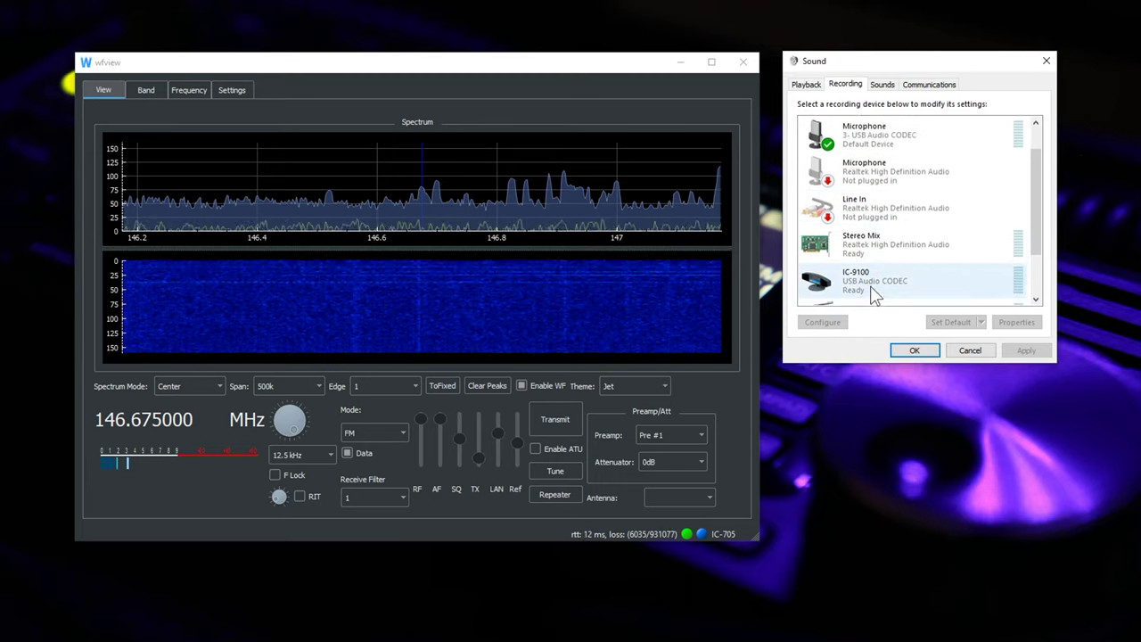
{"action": "scroll", "coordinate": [872, 280], "scroll_direction": "down", "scroll_amount": 1}
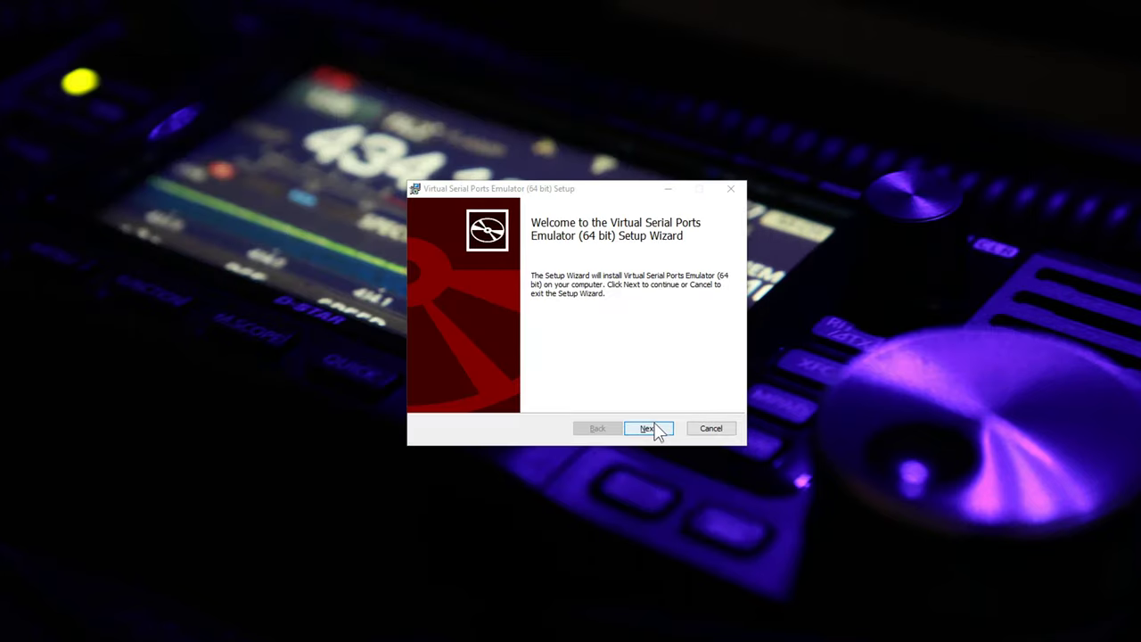
Install the 64-bit Virtual Serial Ports Emulator with default features, accepting the licence, then launch VSPE
{"action": "left_click", "coordinate": [656, 428]}
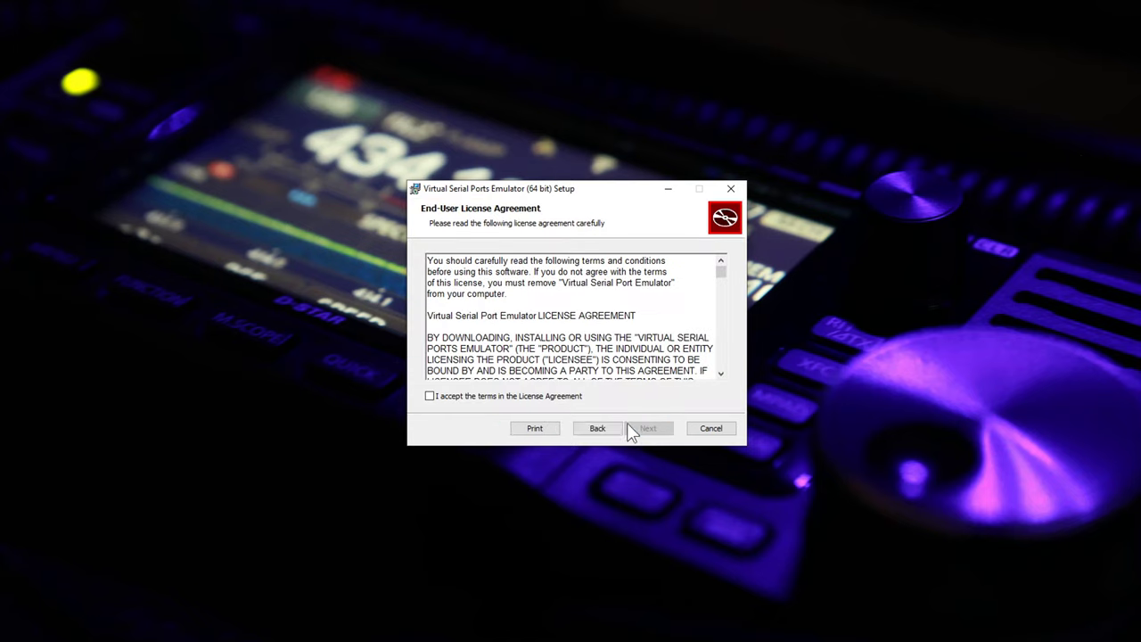
{"action": "left_click", "coordinate": [433, 394]}
{"action": "left_click", "coordinate": [653, 433]}
{"action": "left_click", "coordinate": [657, 430]}
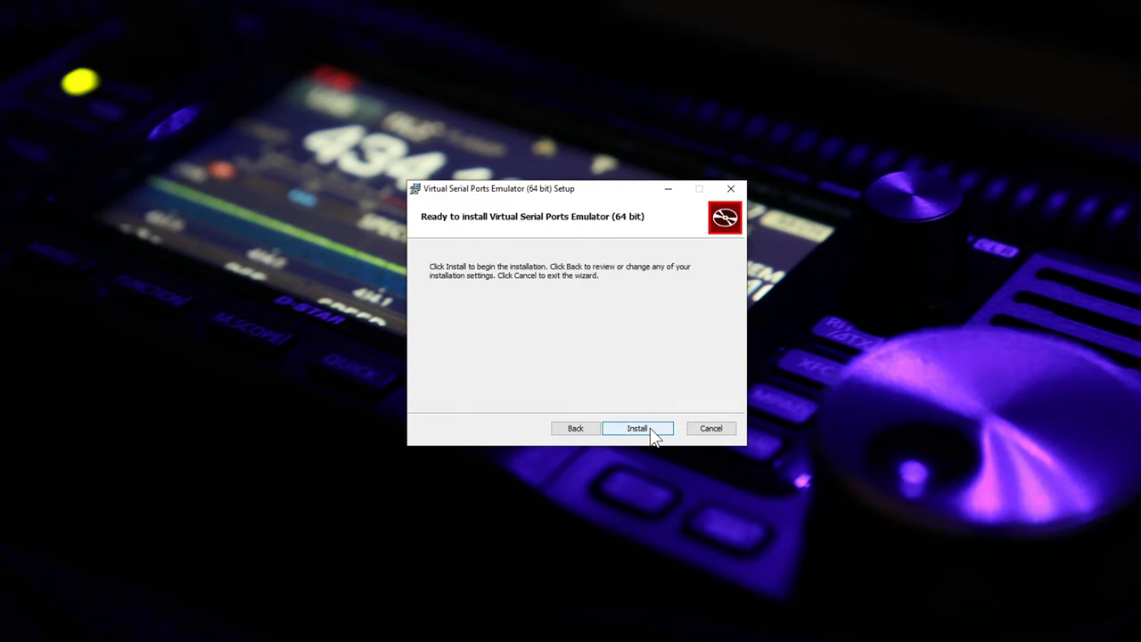
{"action": "left_click", "coordinate": [654, 432]}
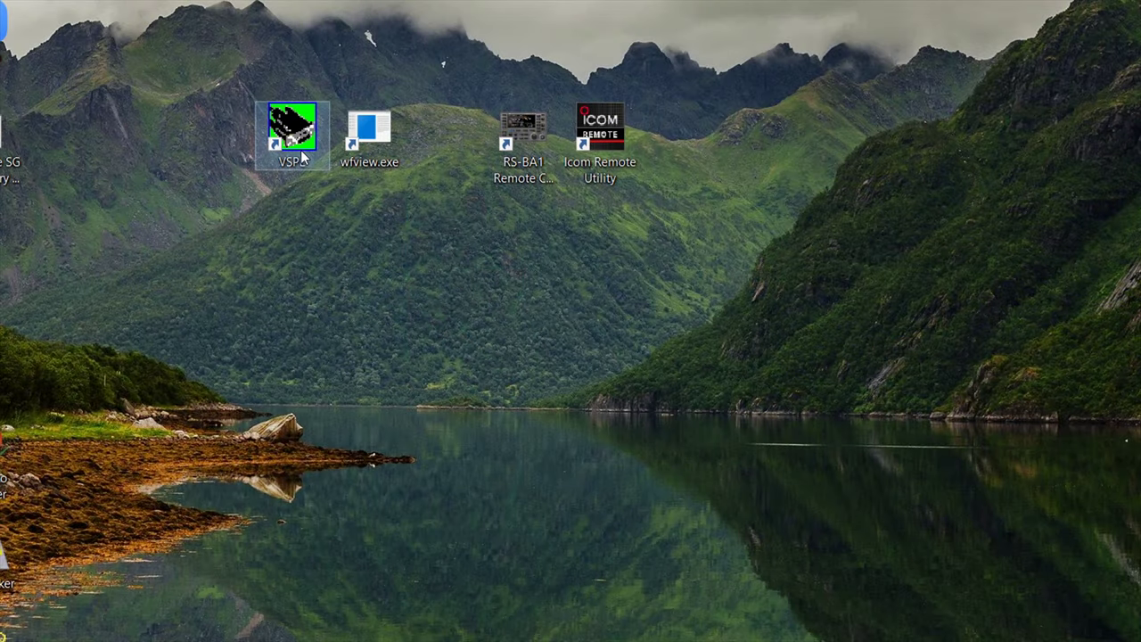
{"action": "double_click", "coordinate": [302, 154]}
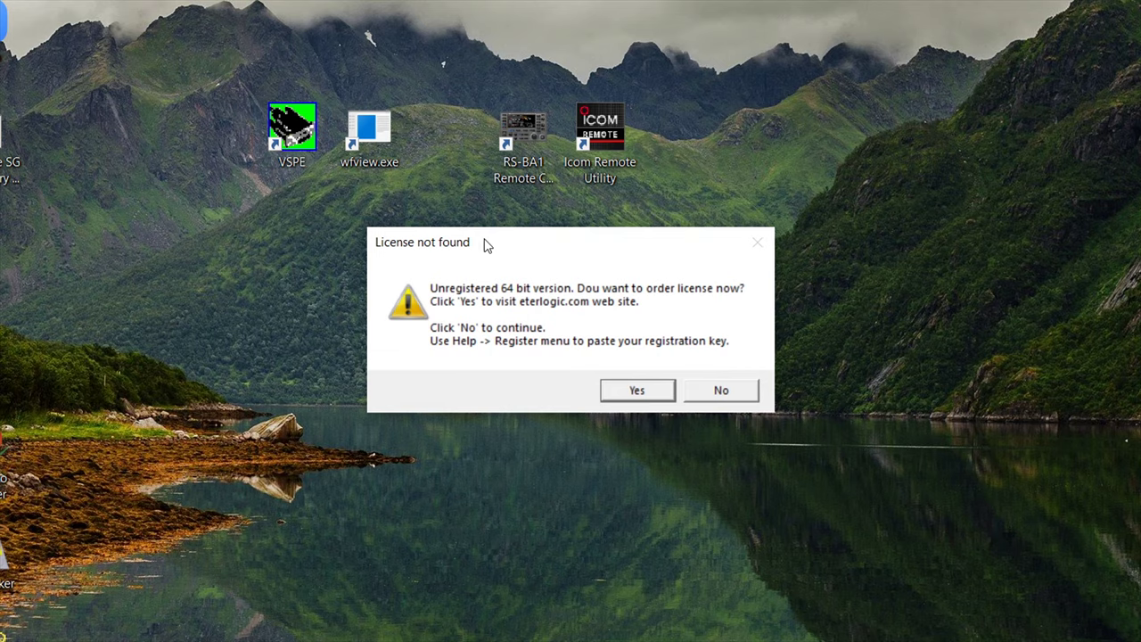
Skip the licence order and create a new Connector device on COM10
{"action": "left_click", "coordinate": [719, 390]}
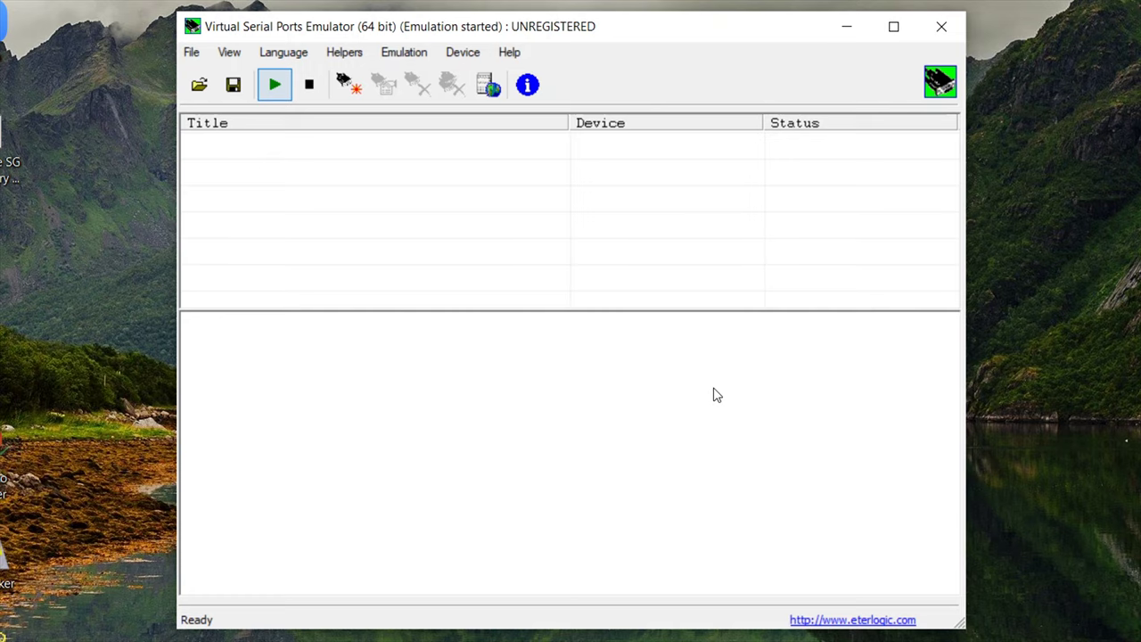
{"action": "left_click", "coordinate": [350, 88]}
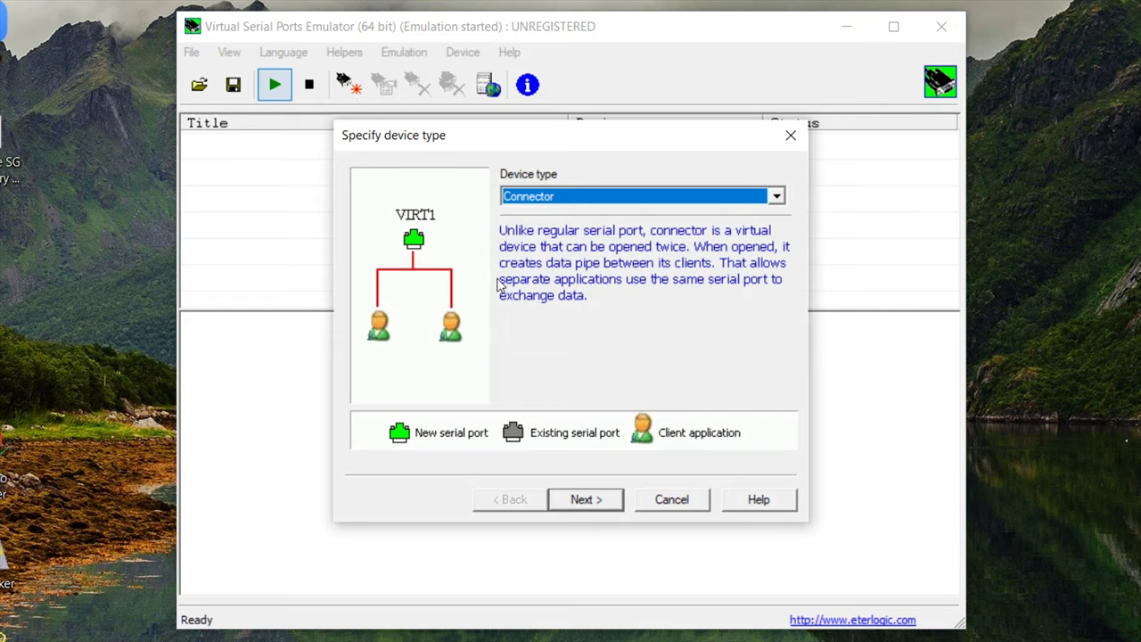
{"action": "left_click", "coordinate": [584, 502]}
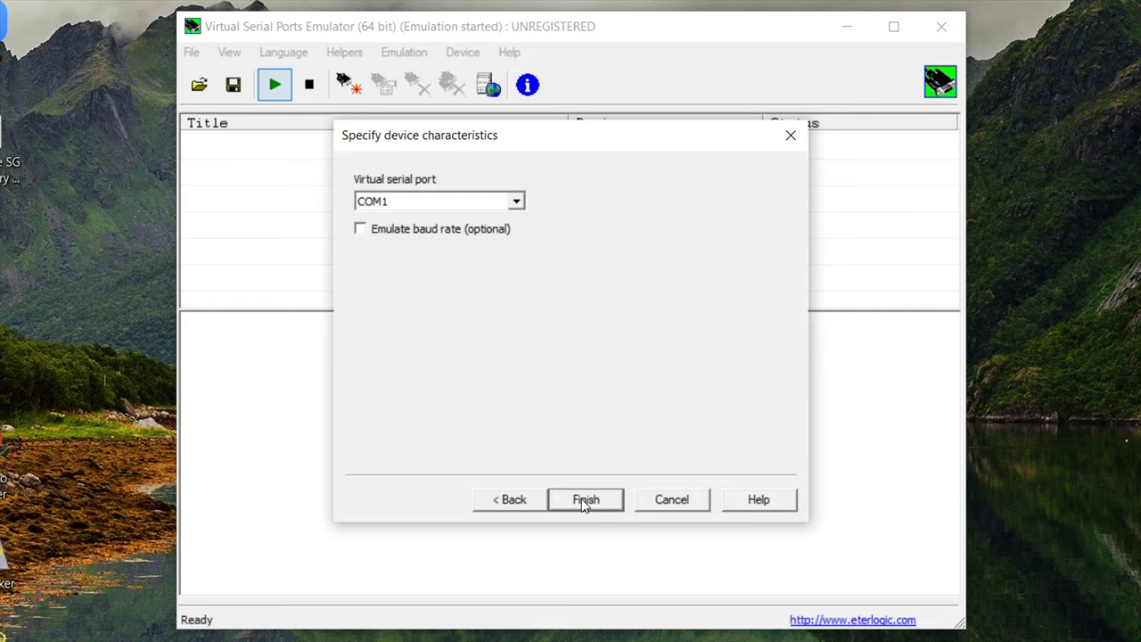
{"action": "left_click", "coordinate": [516, 200]}
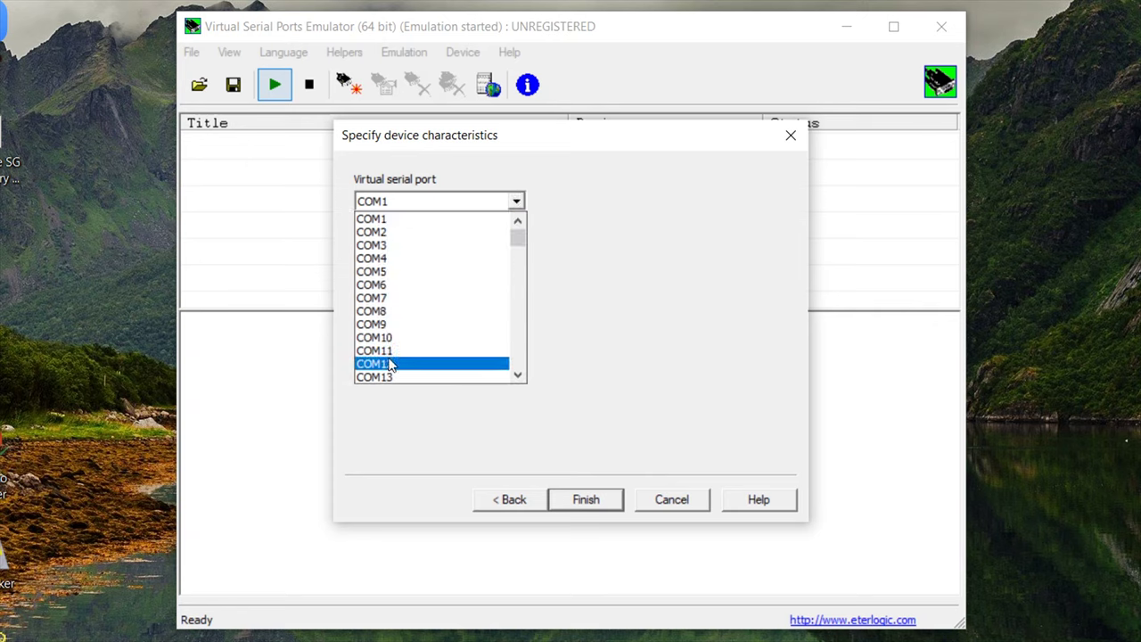
{"action": "left_click", "coordinate": [390, 339]}
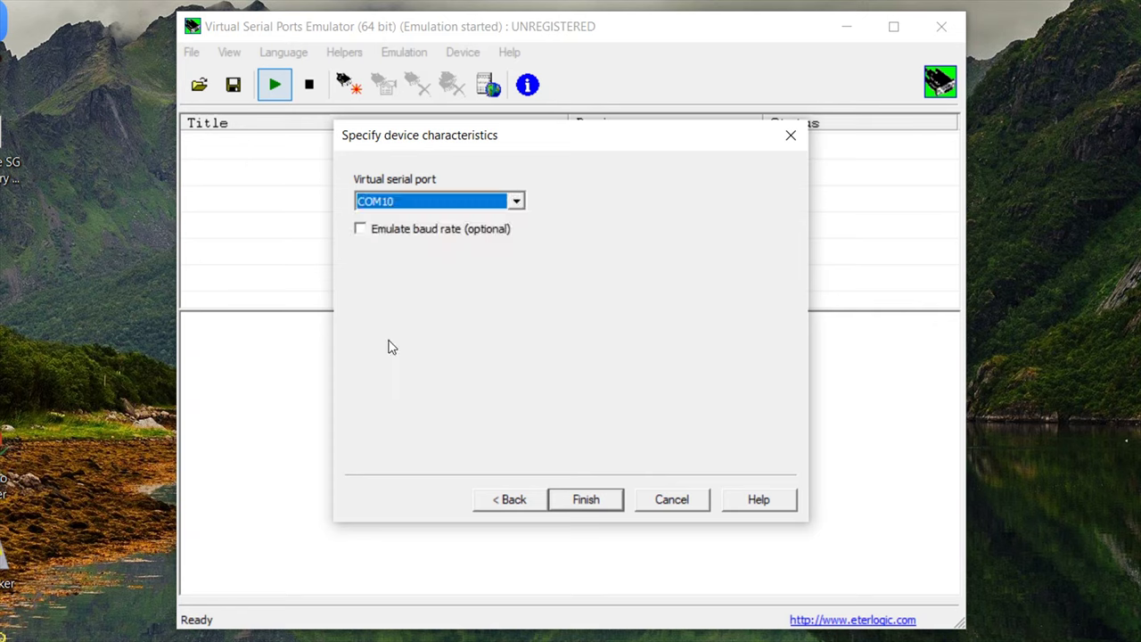
{"action": "left_click", "coordinate": [595, 503]}
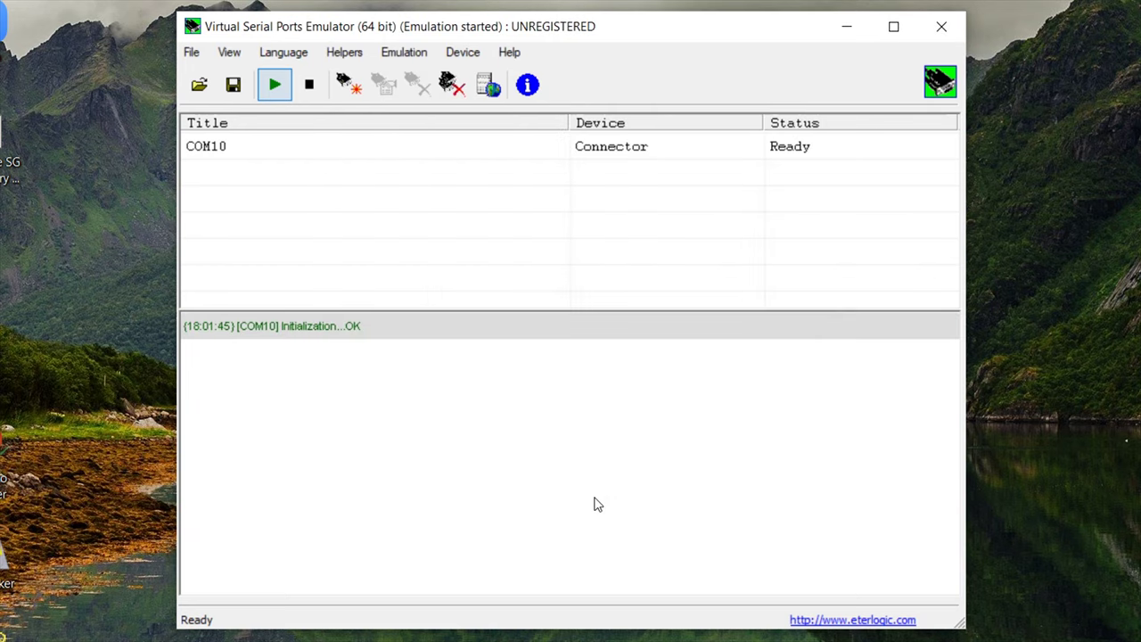
Select the COM10 connector, make sure emulation is running, and minimize VSPE
{"action": "left_click", "coordinate": [402, 157]}
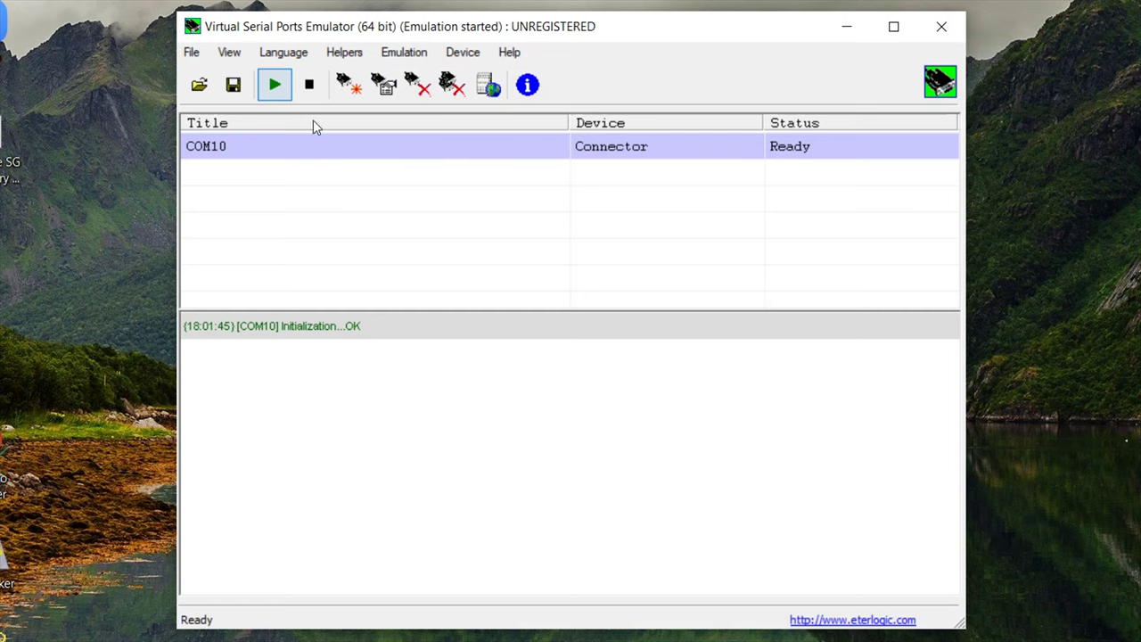
{"action": "left_click", "coordinate": [273, 85]}
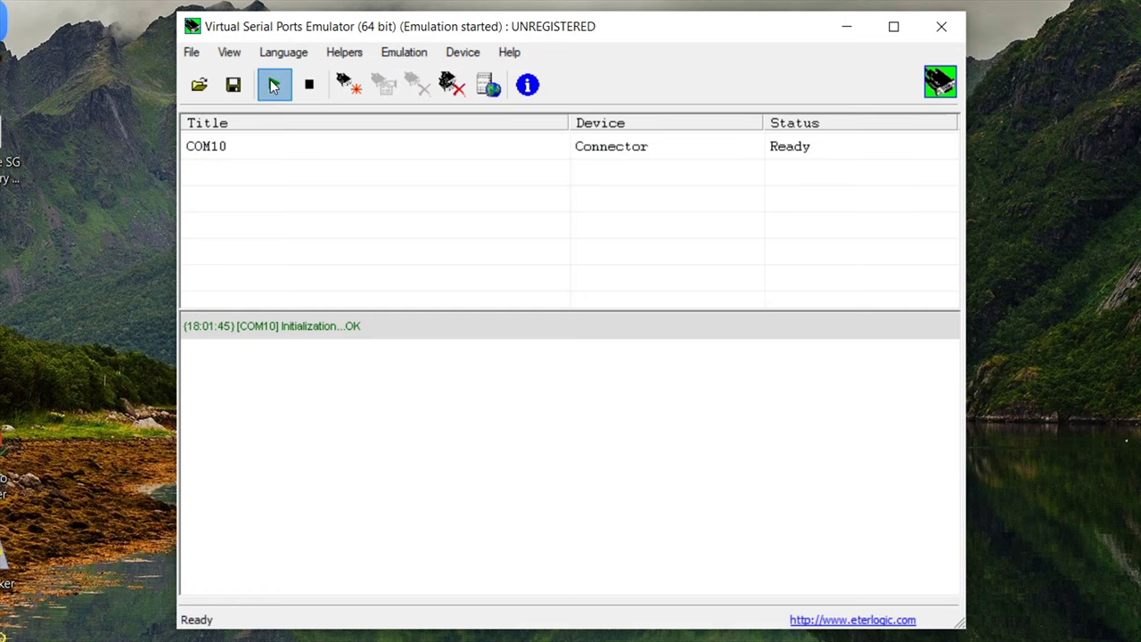
{"action": "left_click", "coordinate": [846, 34]}
Launch wfview and confirm Settings use COM10 virtual serial port with VB-Cable audio output and input
{"action": "double_click", "coordinate": [389, 130]}
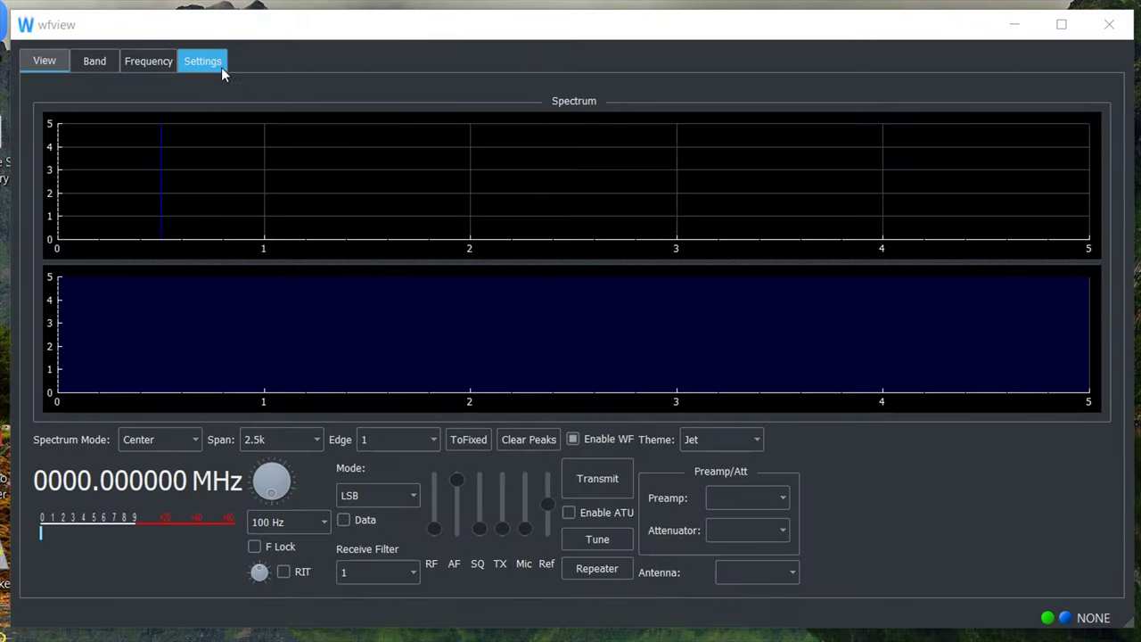
{"action": "left_click", "coordinate": [218, 64]}
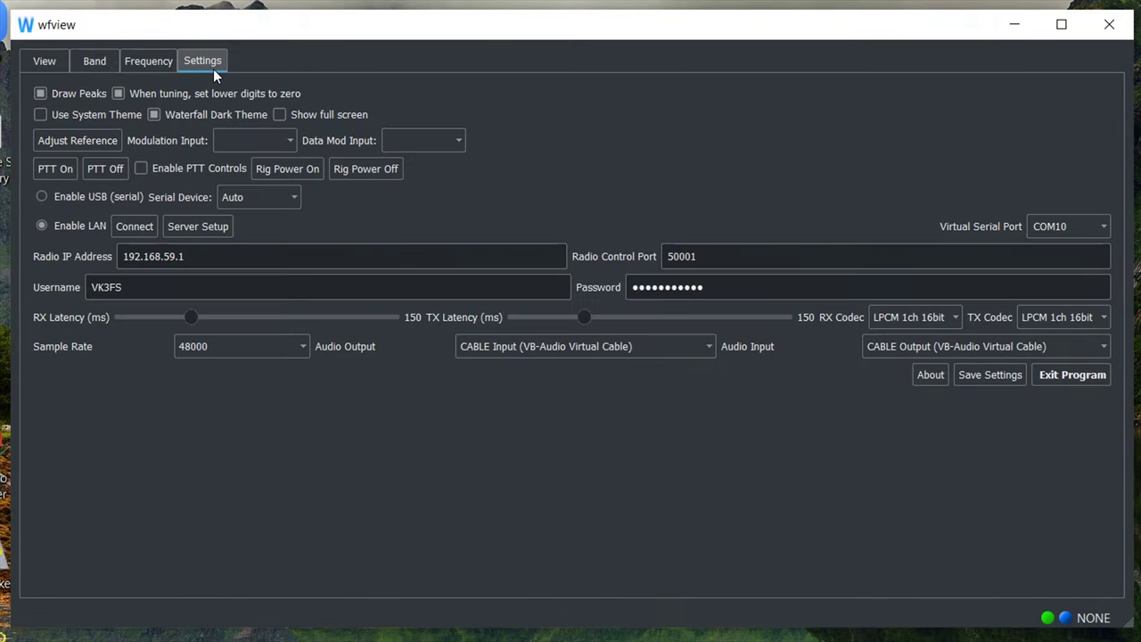
{"action": "left_click", "coordinate": [1105, 227]}
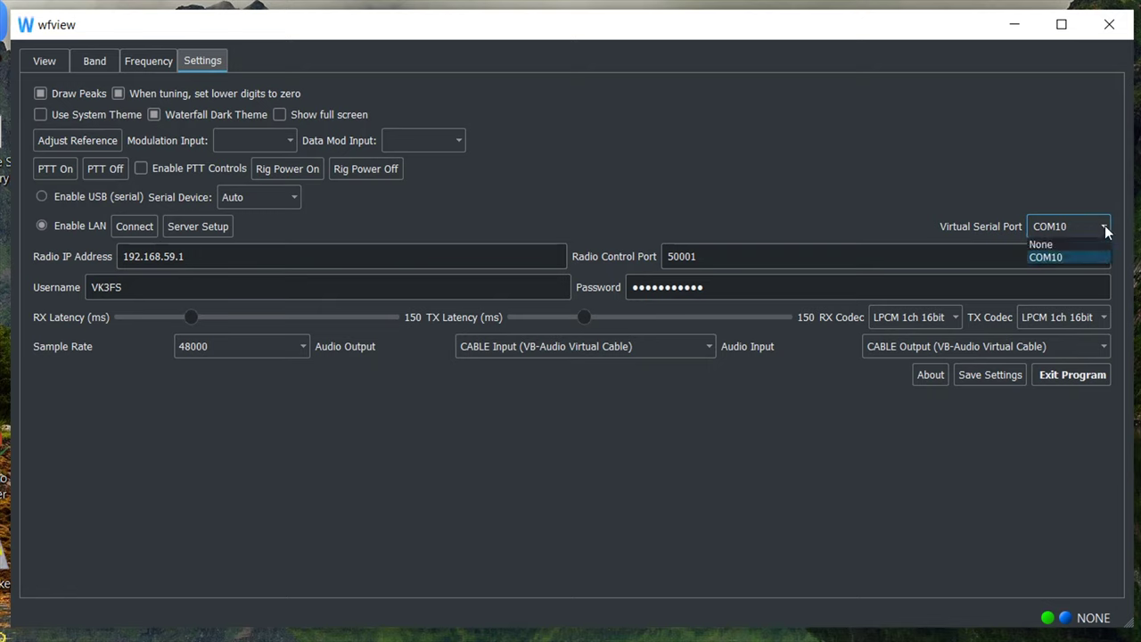
{"action": "left_click", "coordinate": [1104, 228]}
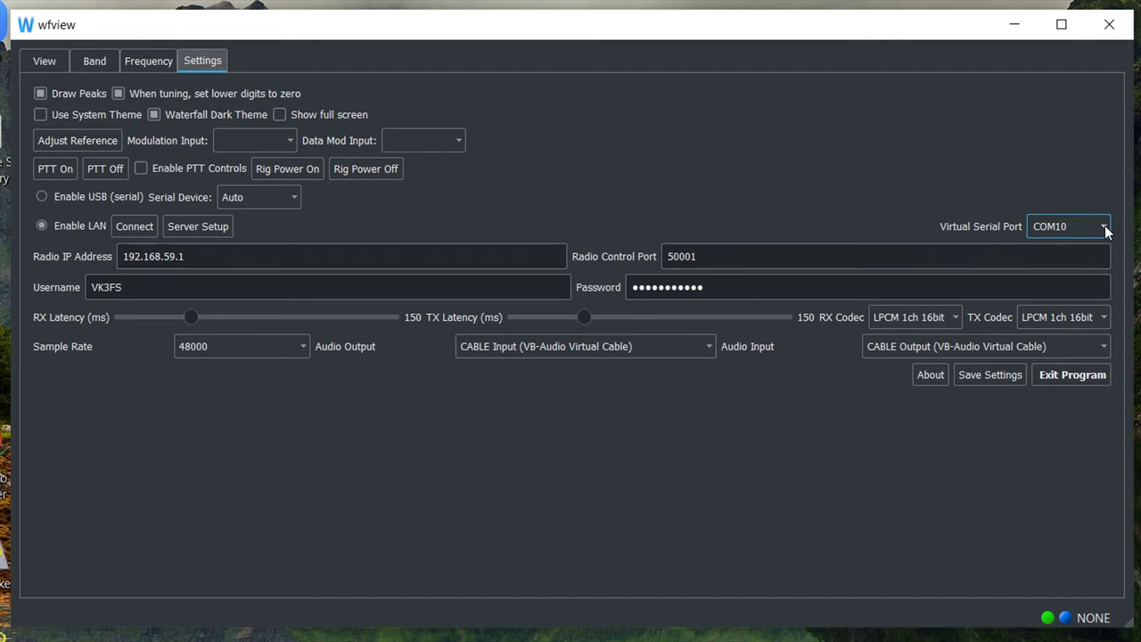
{"action": "left_click", "coordinate": [690, 347]}
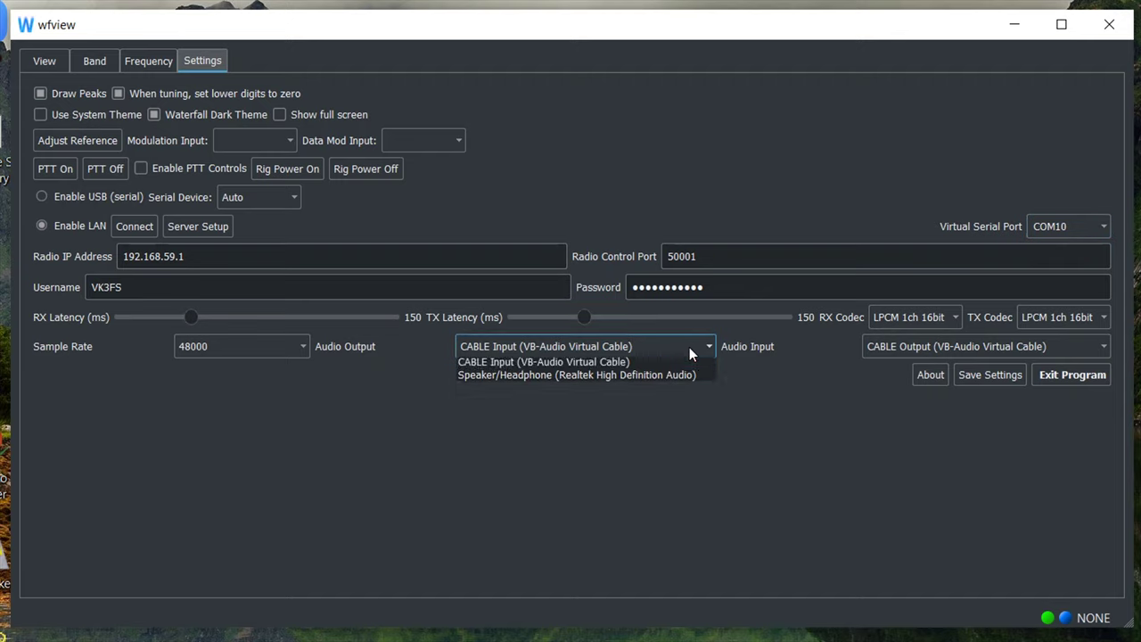
{"action": "left_click", "coordinate": [625, 365]}
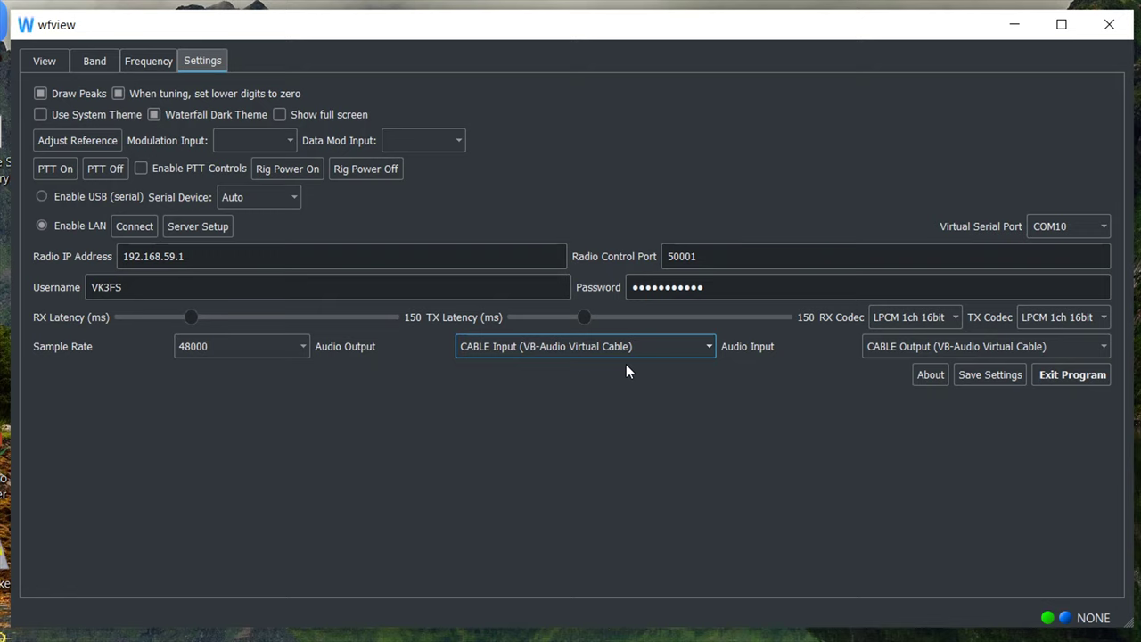
{"action": "left_click", "coordinate": [896, 353]}
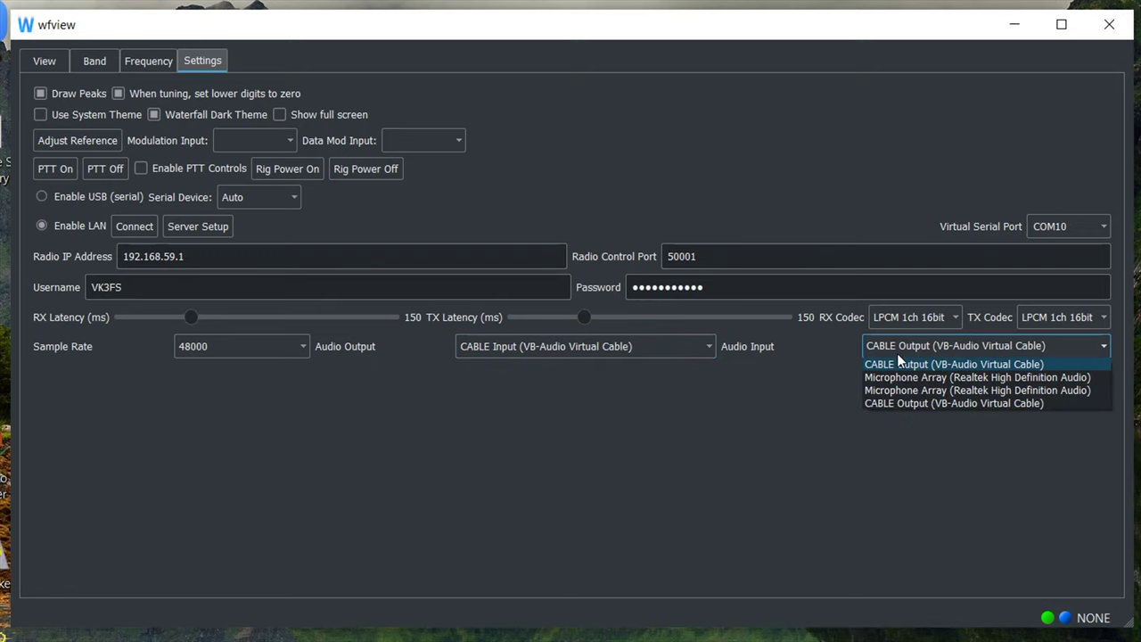
{"action": "left_click", "coordinate": [883, 364]}
{"action": "type", "text": "1."}
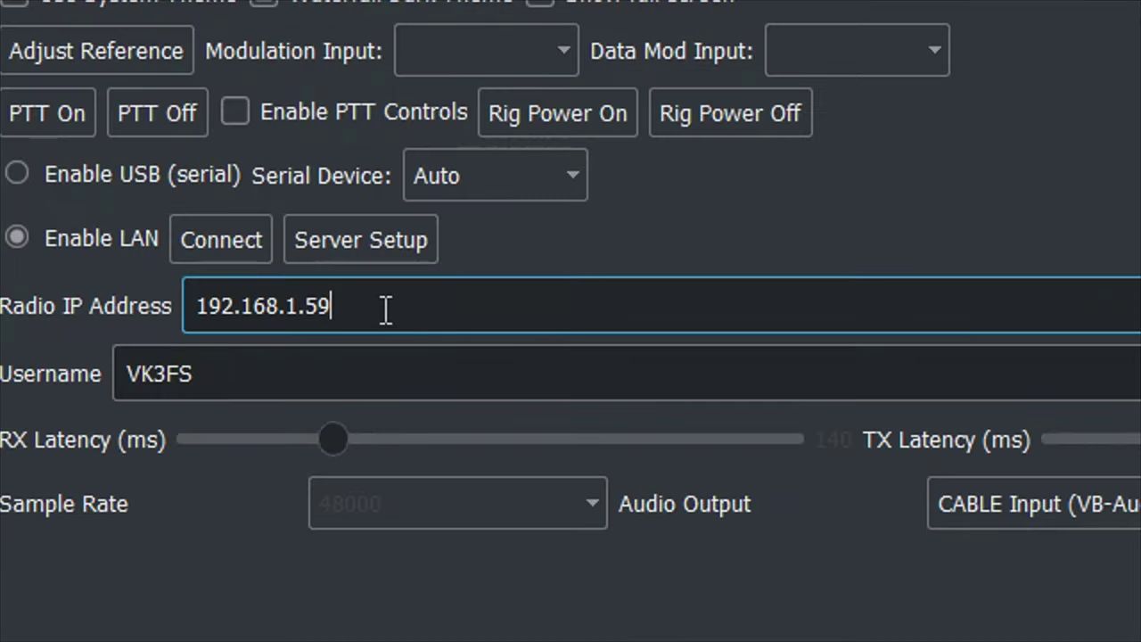
Change the radio IP address to 192.168.0.61 and connect to the IC-705
{"action": "key", "text": "BackSpace"}
{"action": "key", "text": "BackSpace"}
{"action": "key", "text": "BackSpace"}
{"action": "type", "text": "0.61"}
{"action": "left_click", "coordinate": [231, 235]}
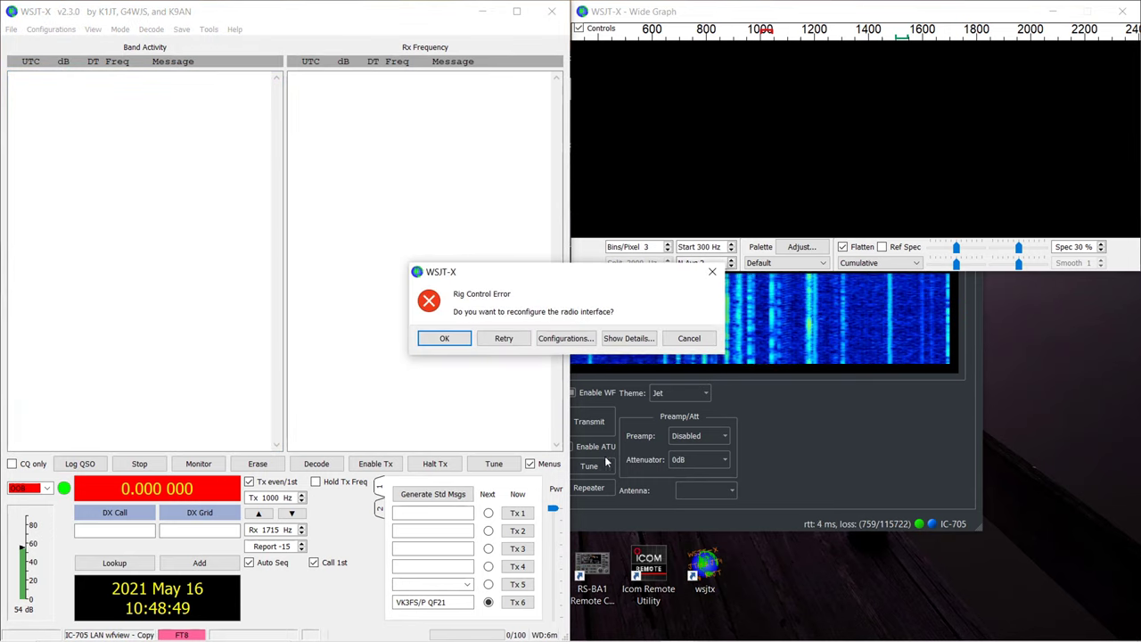
Set WSJT-X rig control to serial port COM10 and test the CAT connection
{"action": "left_click", "coordinate": [450, 339]}
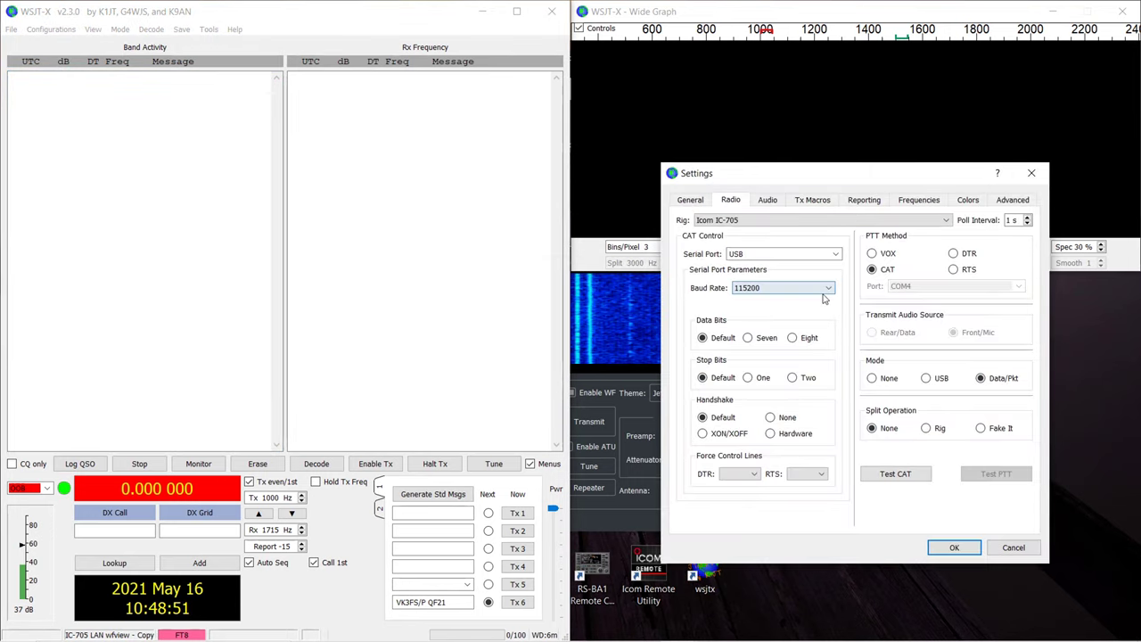
{"action": "left_click", "coordinate": [832, 257]}
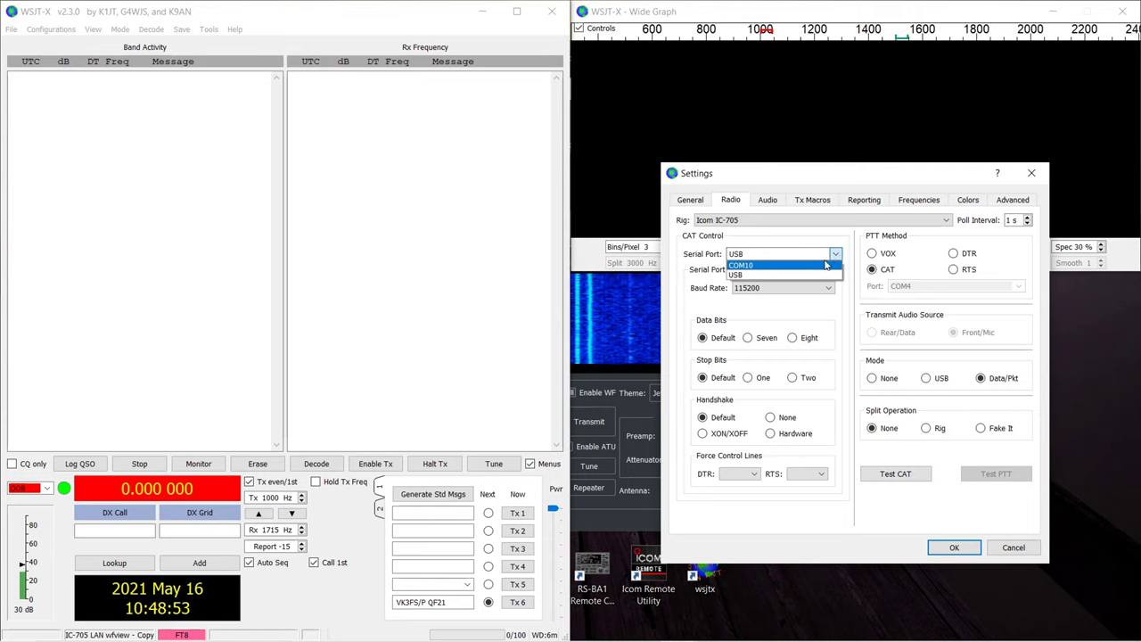
{"action": "left_click", "coordinate": [817, 267]}
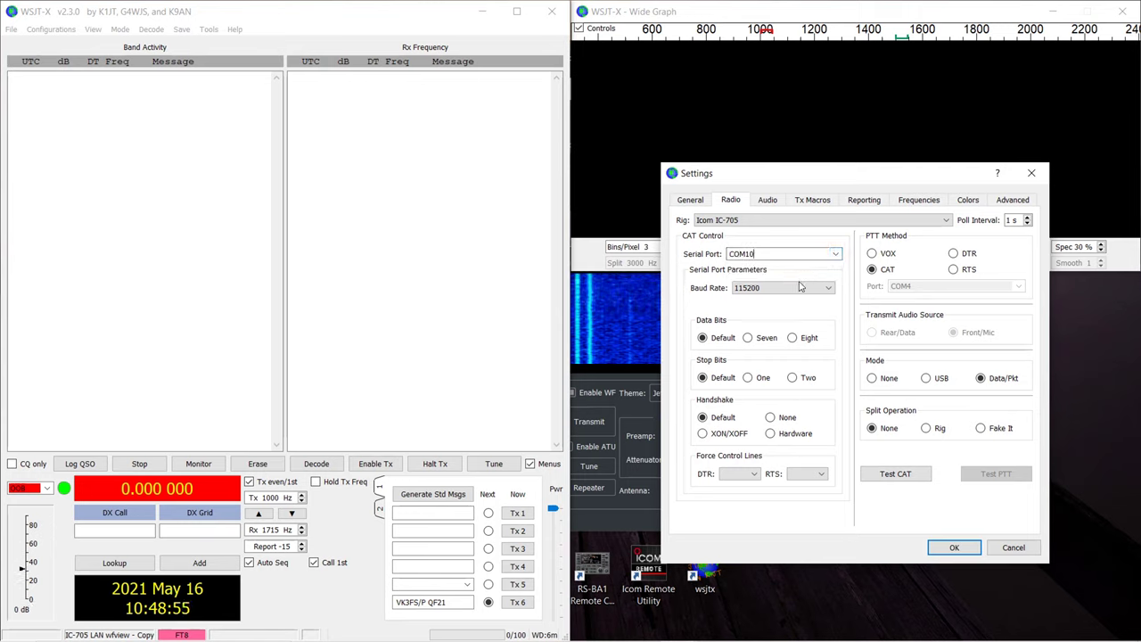
{"action": "left_click", "coordinate": [922, 472]}
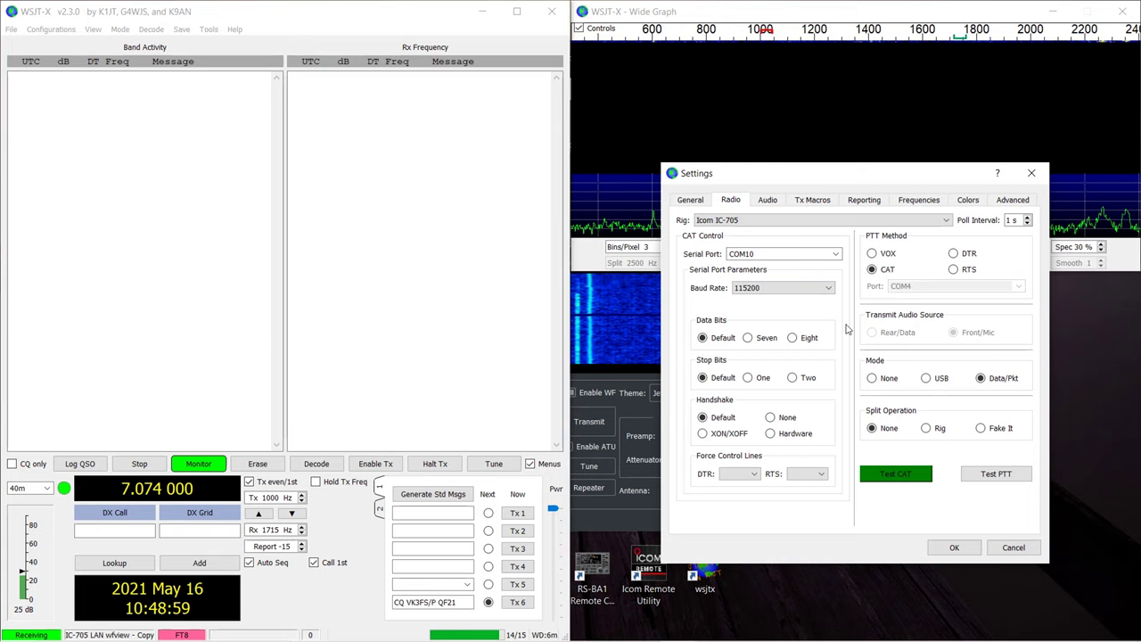
Set the sound input to CABLE Output and output to CABLE Input, then save
{"action": "left_click", "coordinate": [766, 200]}
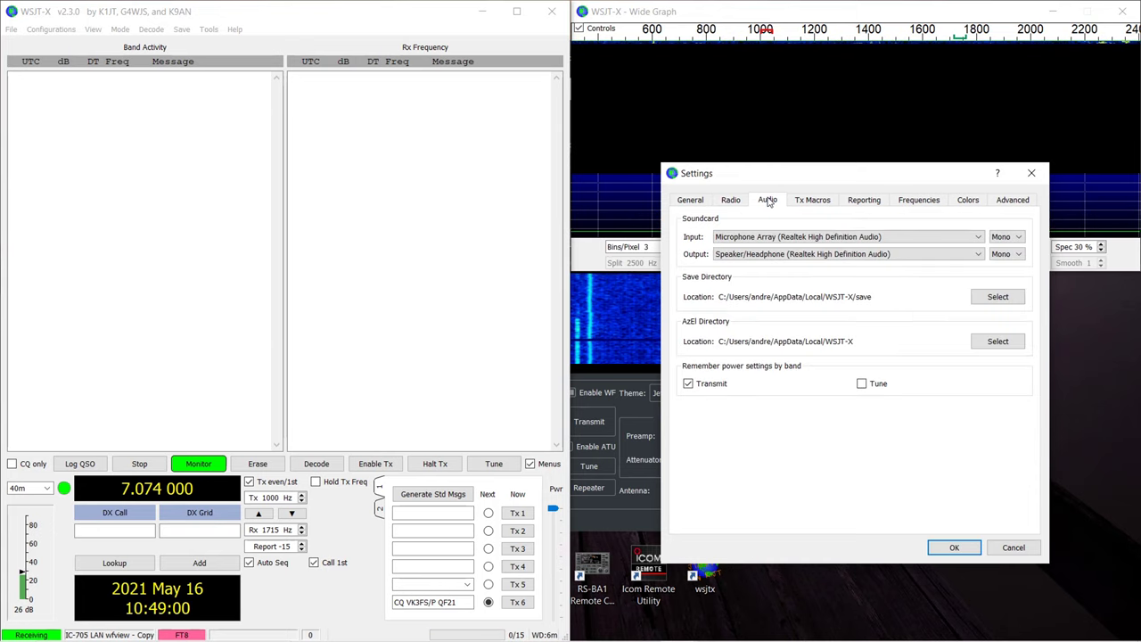
{"action": "left_click", "coordinate": [787, 239]}
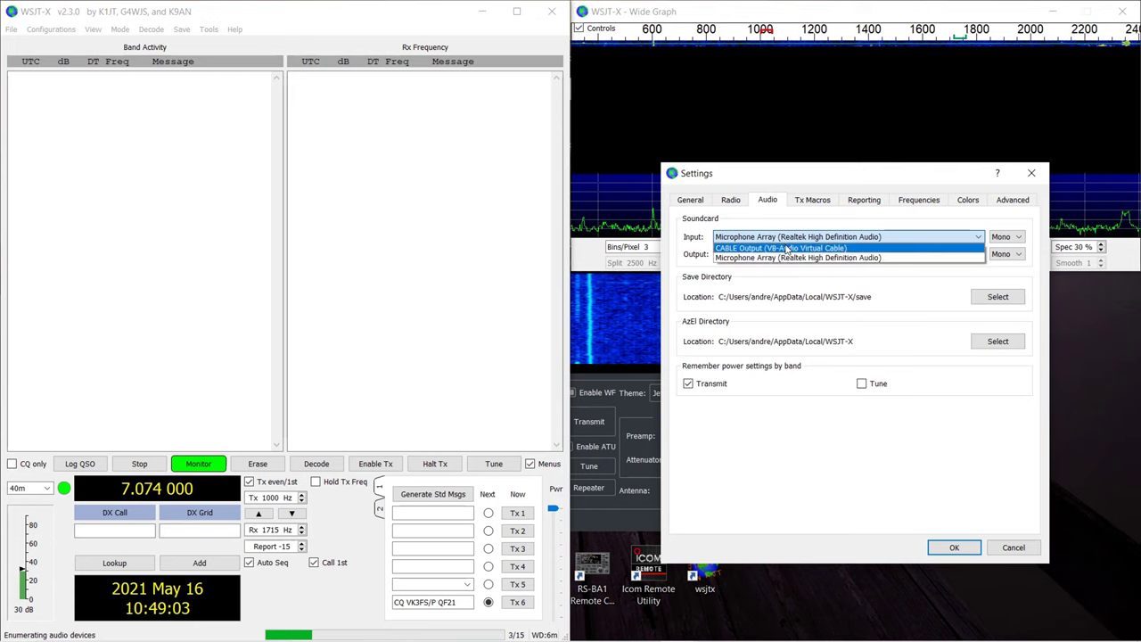
{"action": "left_click", "coordinate": [787, 253]}
{"action": "left_click", "coordinate": [787, 254]}
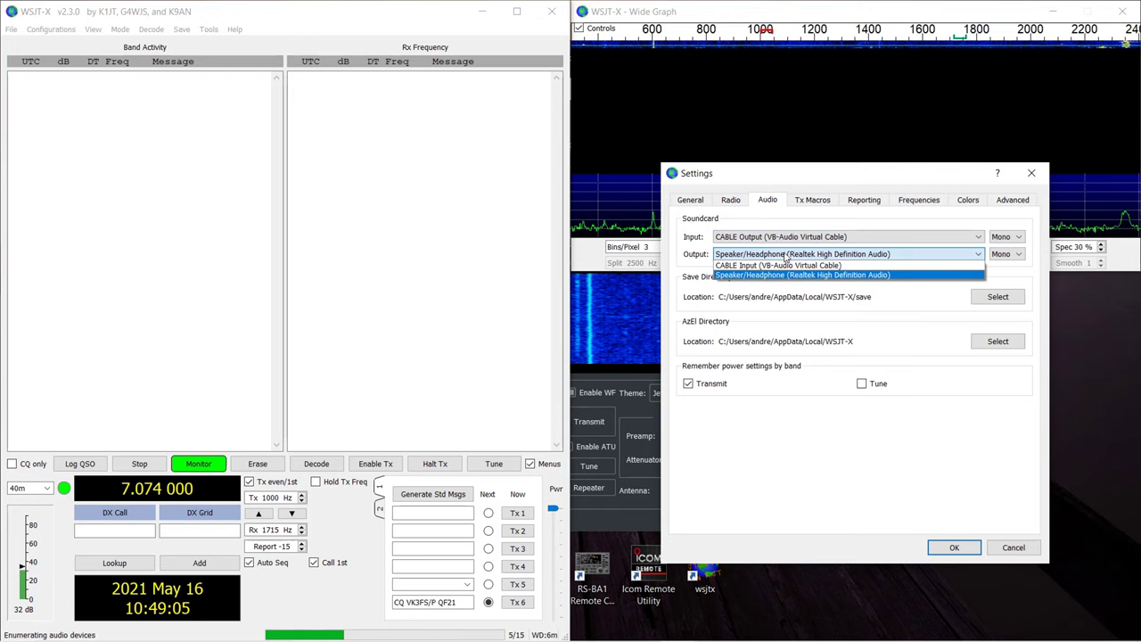
{"action": "left_click", "coordinate": [785, 265]}
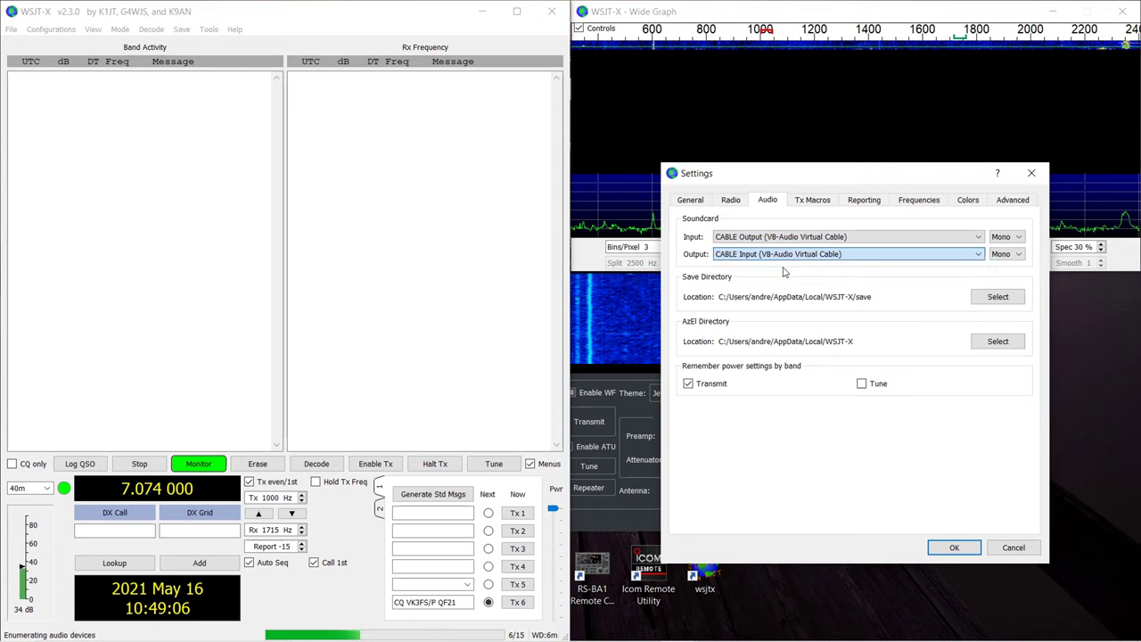
{"action": "left_click", "coordinate": [965, 551]}
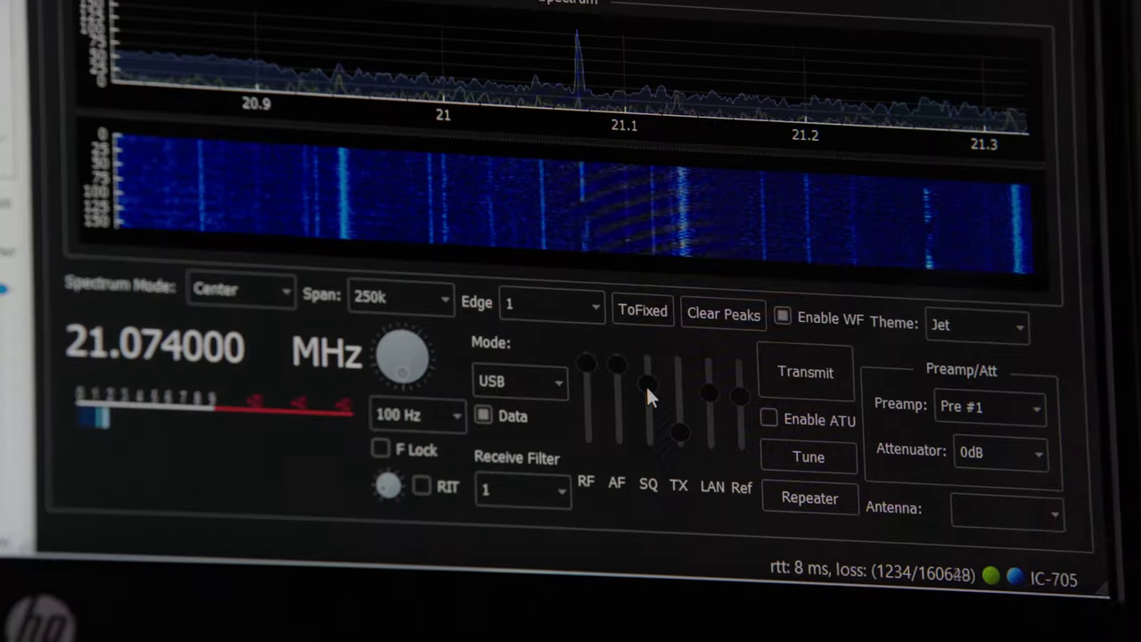
Drag wfview's SQ slider to the bottom of its track
{"action": "left_click_drag", "start_coordinate": [648, 389], "coordinate": [664, 475]}
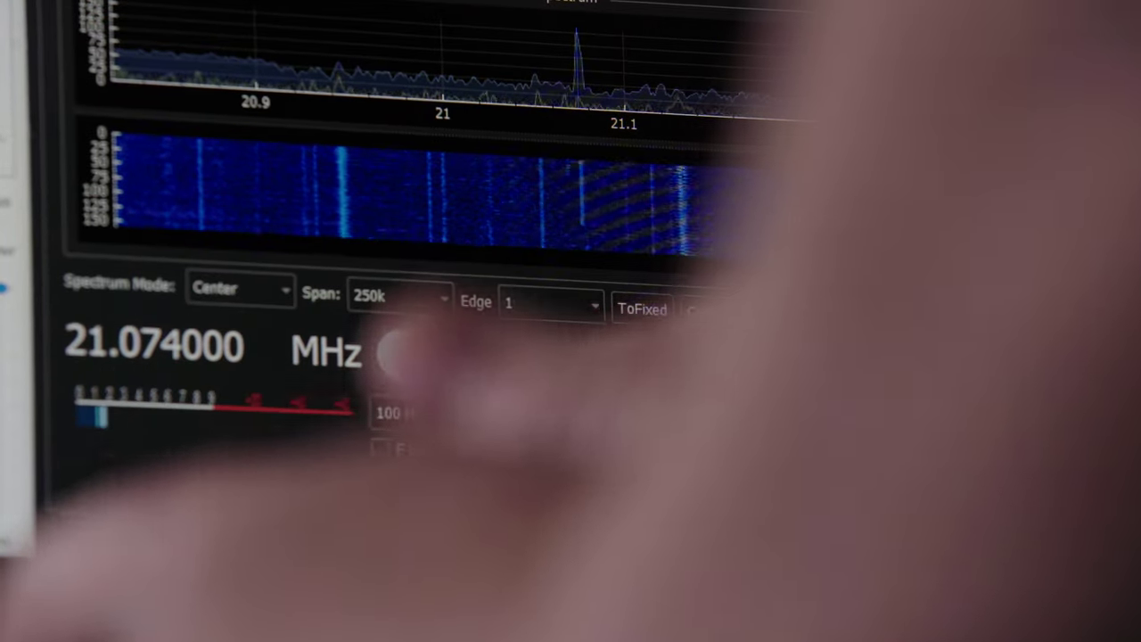